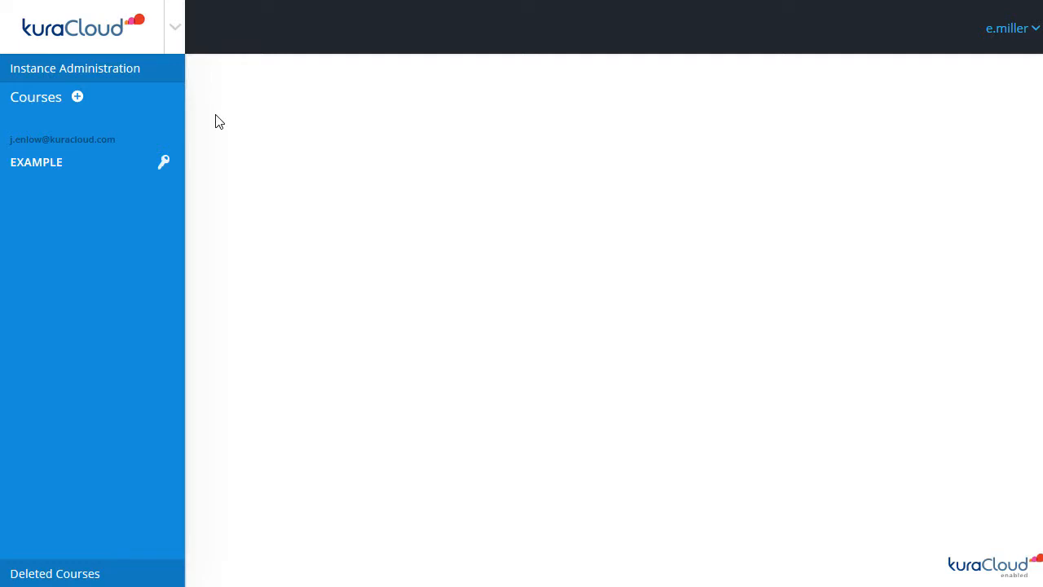
Step: Create a course named "Biology of Corals" with the short name "BIO 101"
click(77, 97)
click(471, 163)
text(Biology of Corals)
key(Tab)
text(BIO)
key(Down)
key(Return)
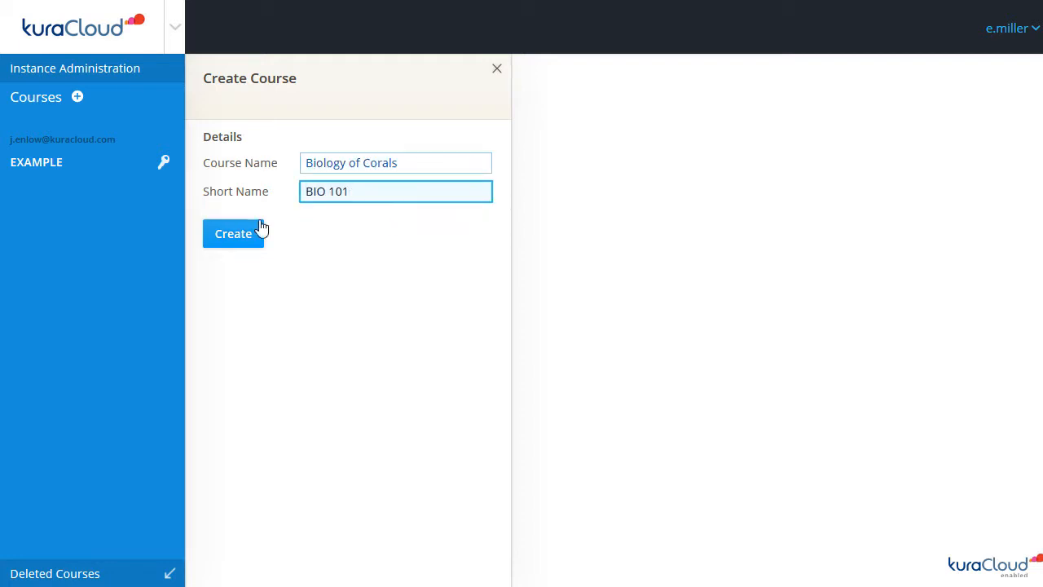
click(245, 233)
Step: Create a new lesson in the Biology of Corals course and add a multi-choice question to its page
click(382, 152)
click(570, 159)
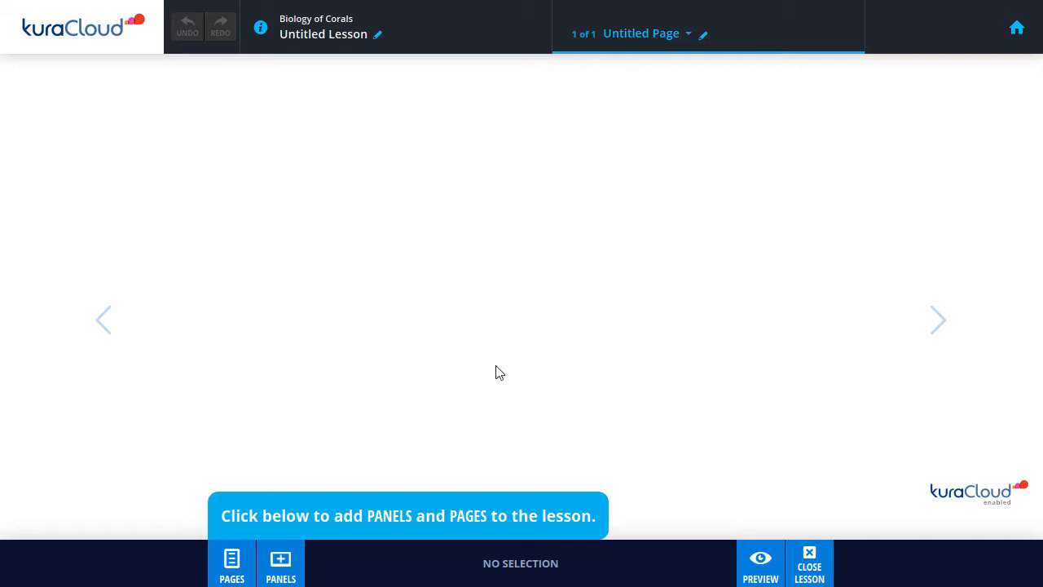
click(293, 559)
click(291, 429)
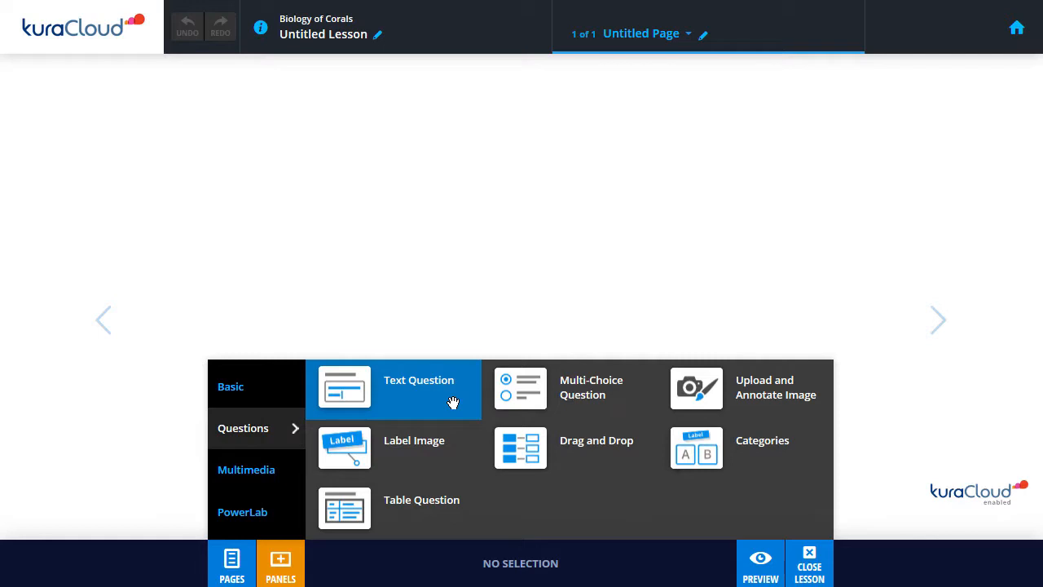
click(635, 409)
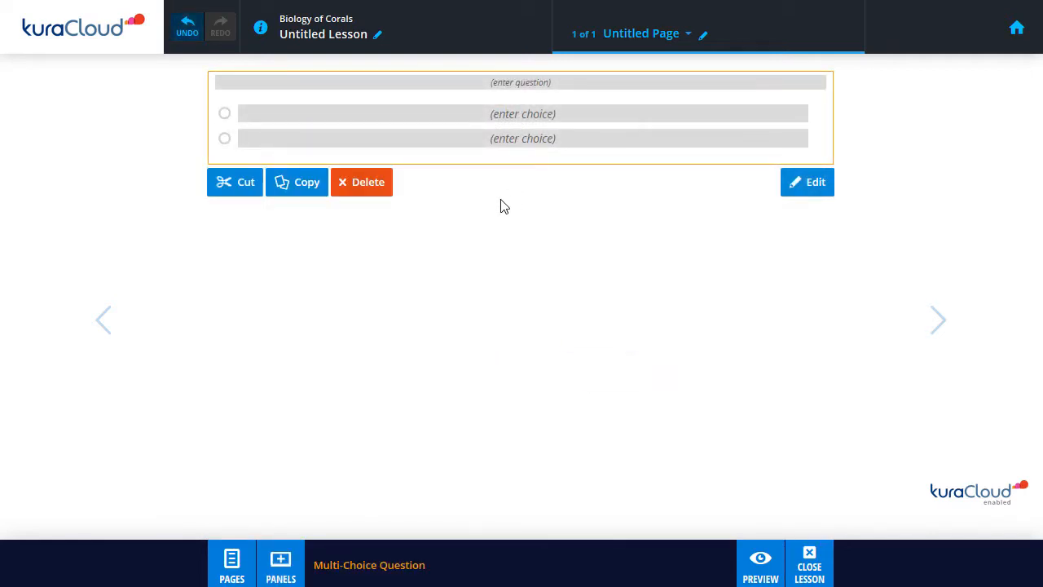
Step: Enter the question "Corals belong to the phylum ______________________?" with the choices Arthropoda, Cnidaria, Echinodermata and Porifera
click(226, 82)
text(Corals belong to the phylum ______________________?)
key(Tab)
text(Arthropo)
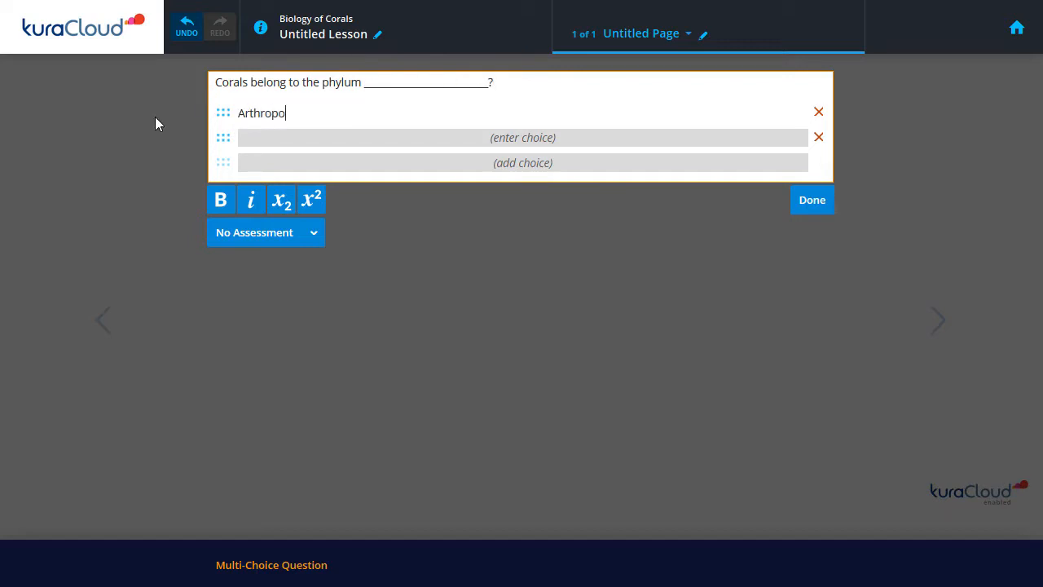
text(da)
key(Return)
text(Cnidaria)
key(Return)
text(Echinodermata)
key(Return)
text(Porifera)
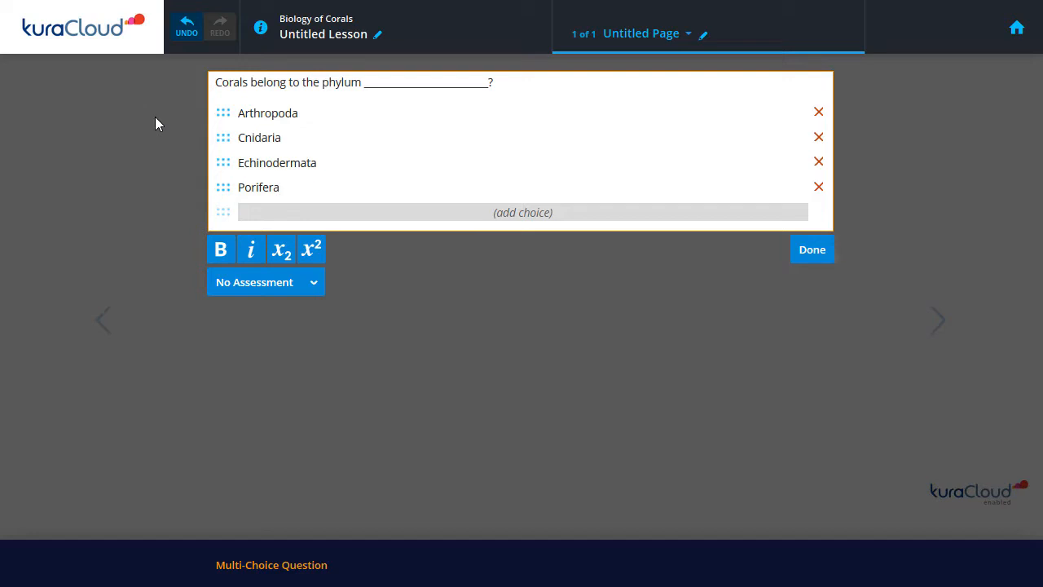
Step: Set the multi-choice question's assessment to Instant + Graded and open its answer settings
click(315, 284)
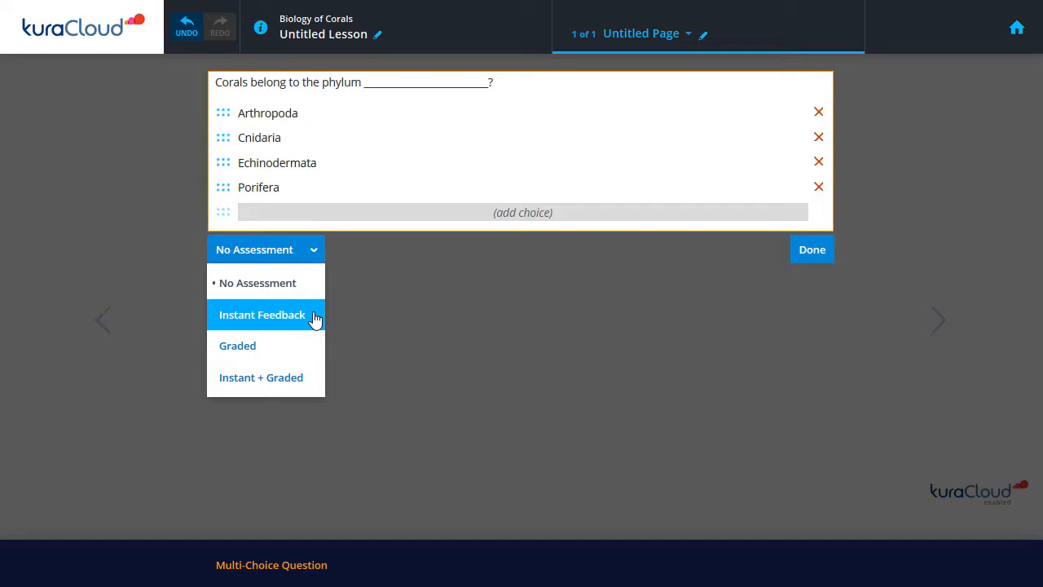
click(318, 378)
click(414, 258)
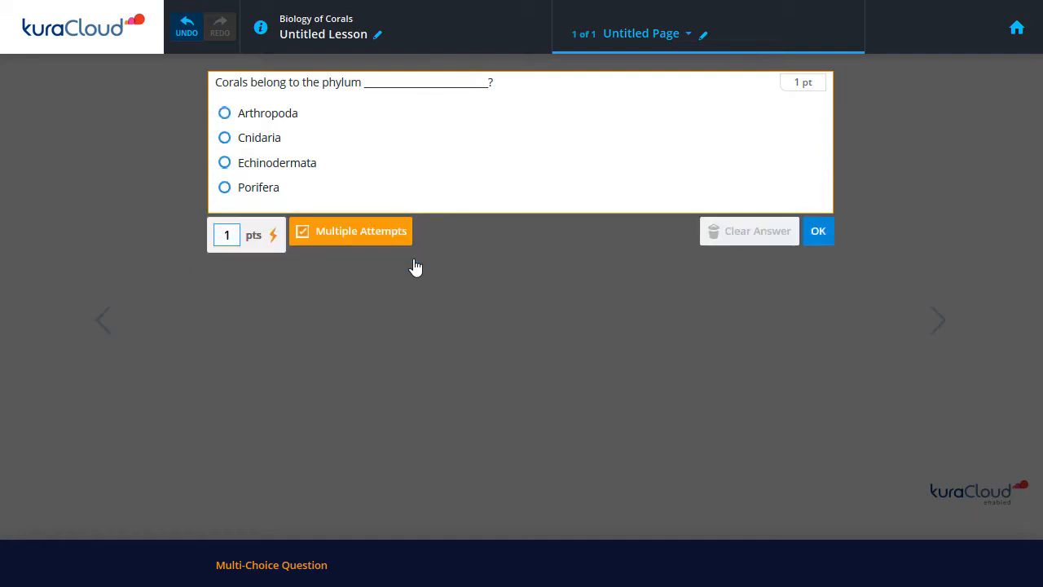
Step: Mark Cnidaria as the correct answer with the feedback "Correct! Cnidarians include soft and hard corals, anemones, hydroids, and jellyfish."
click(287, 138)
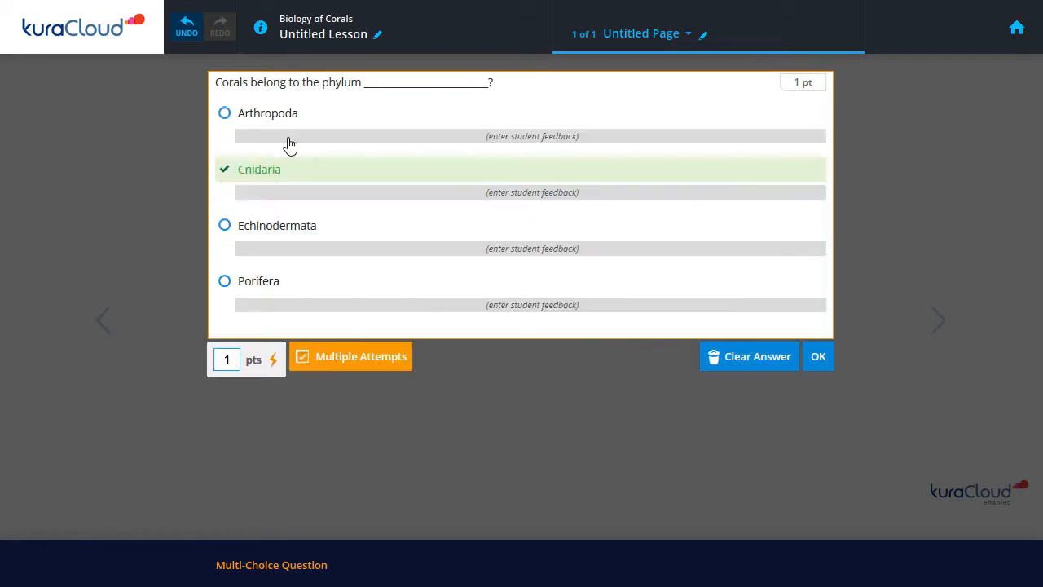
click(298, 194)
text(Correct! Cnidarians include soft and hard corals, anemones, hydroids, and jellyfish.)
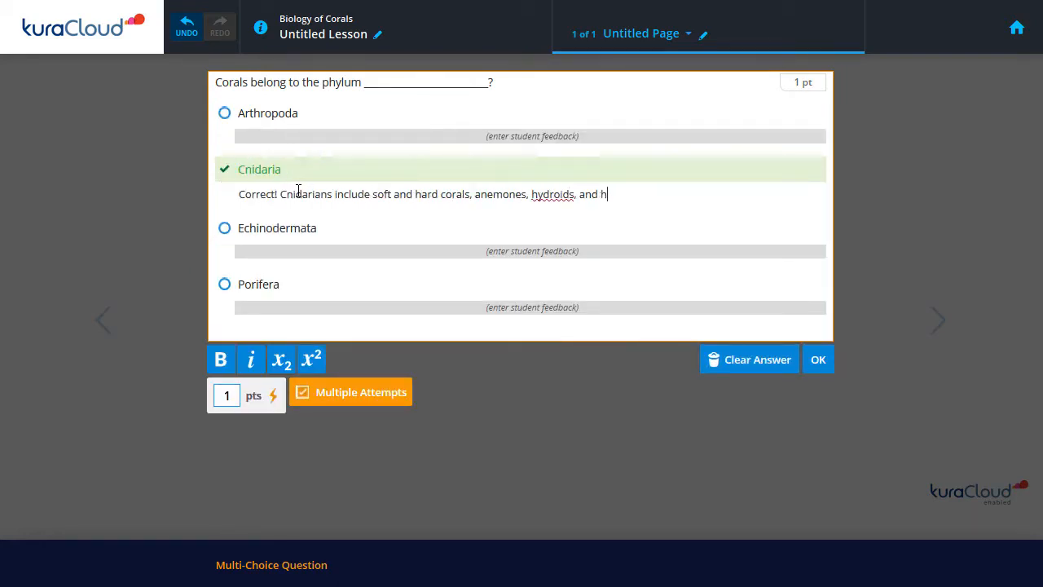
Step: Give Arthropoda the feedback "Try again! The marine environment has a lot of arthropods in the subclass Crustacea, but corals are not included in this."
click(313, 140)
text(Try again! The marine environment has a lot of arthro)
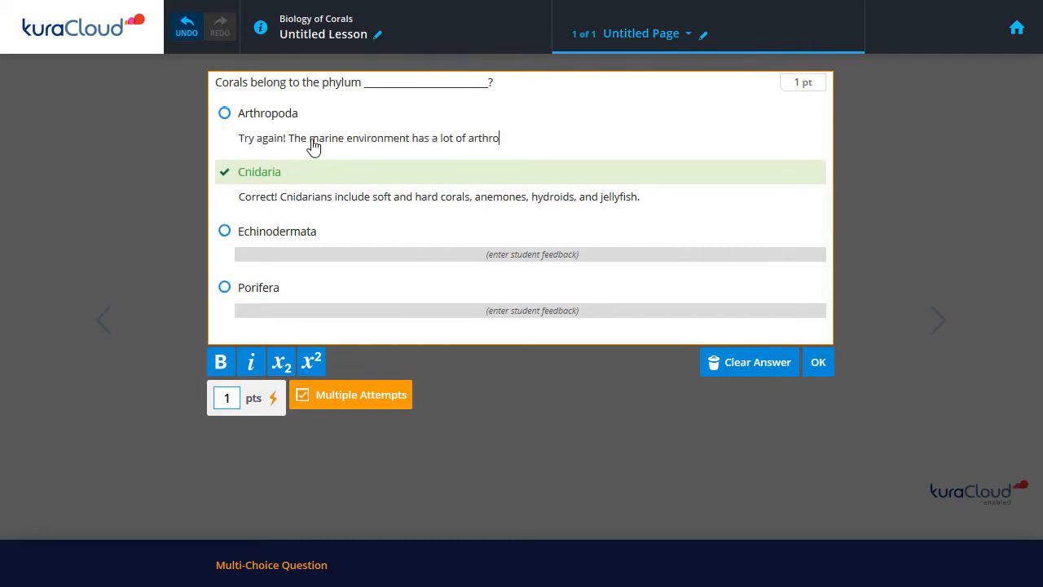
text(pods in the subclass Crustacea, but corals are not included in this.)
Step: Give Echinodermata the feedback "Try again! Echinoderms are the spiny skinned creatures, including starfish, sea urchins, sea cucumbers, and sand dollars."
click(336, 256)
text(Try again!)
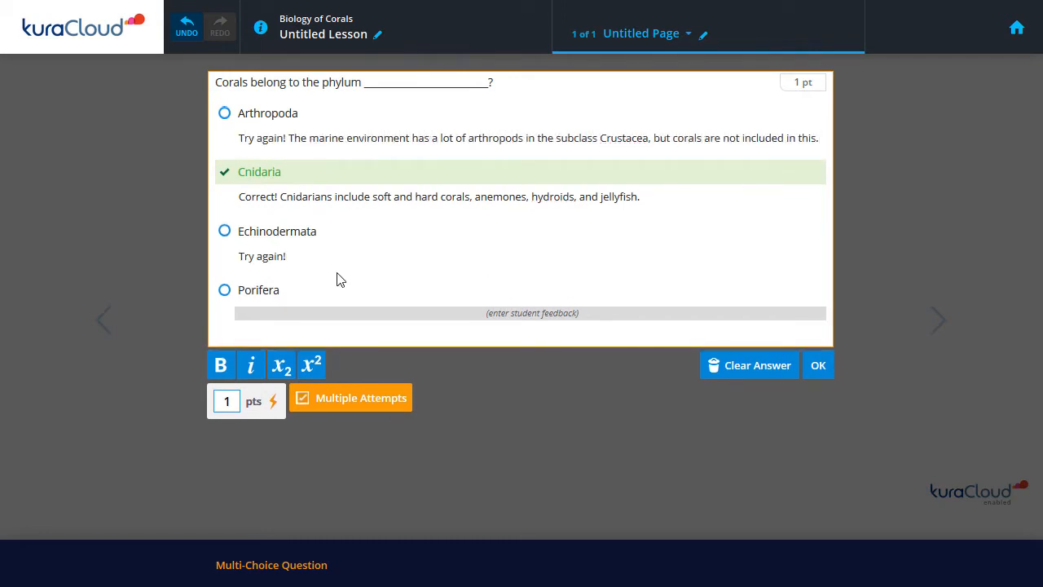
text( Echinoderms are the spiny skinned creatures, including starfish, sea urchins, sea cucumbers, and sand dollars.)
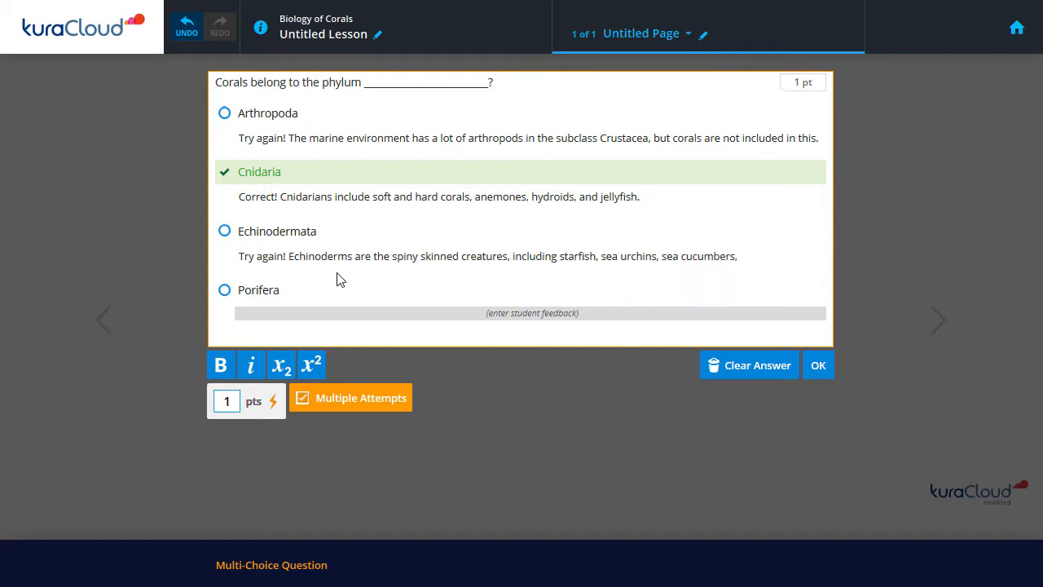
Step: Give Porifera the feedback "Try again! This phylum includes all of the different varieties of sponges."
click(359, 343)
text(Try again! This phylum includes all of the different varieties of sponges.)
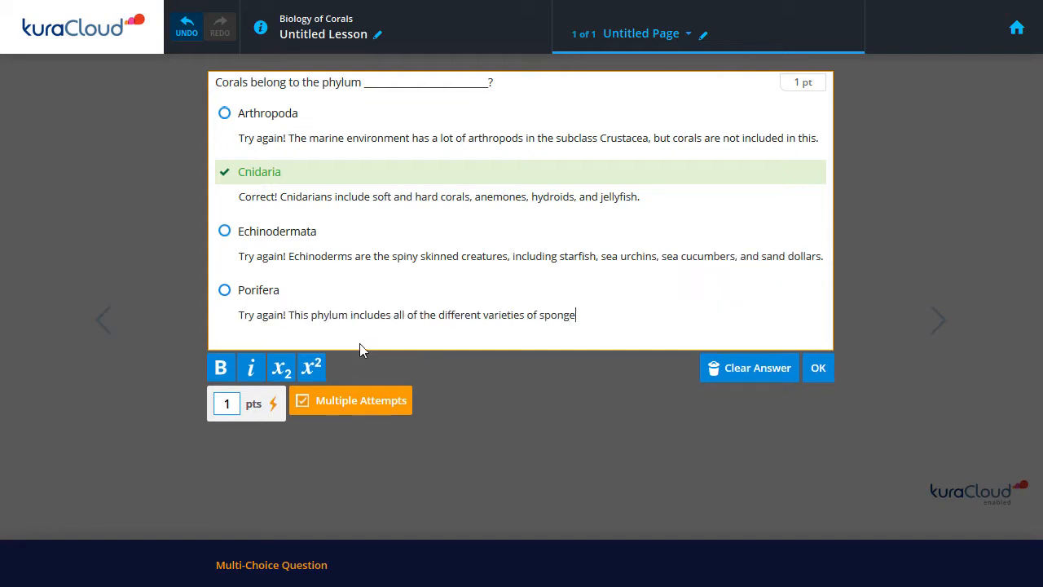
Step: Try point values of 100 and 5.5 for the multi-choice question and return it to 1 point
click(231, 404)
text(00)
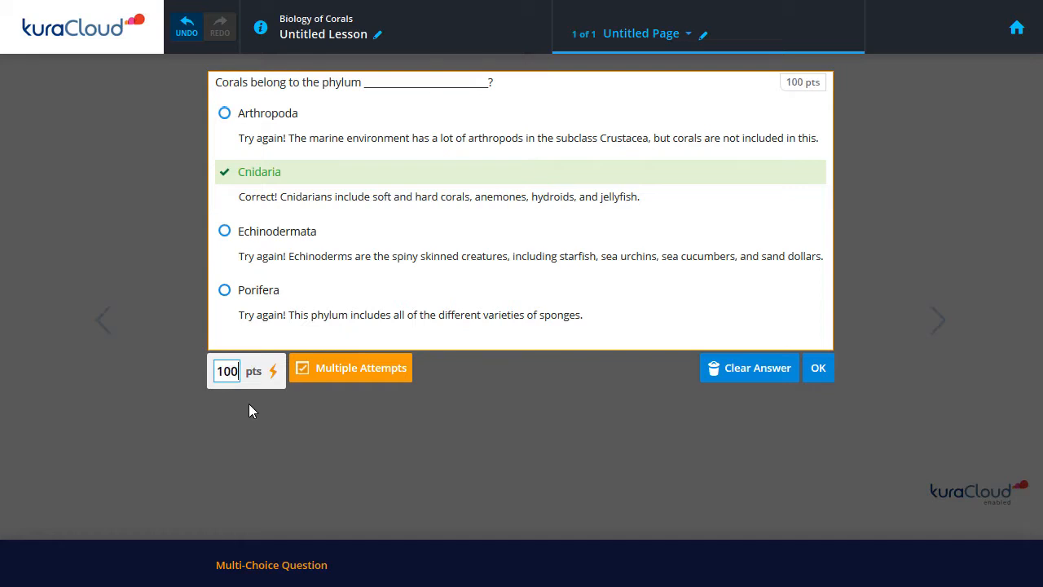
key(BackSpace)
key(BackSpace)
key(BackSpace)
text(5.5)
key(BackSpace)
key(BackSpace)
key(BackSpace)
text(1)
Step: Accept the answer settings, finish editing the multi-choice question and deselect it
click(818, 372)
click(814, 249)
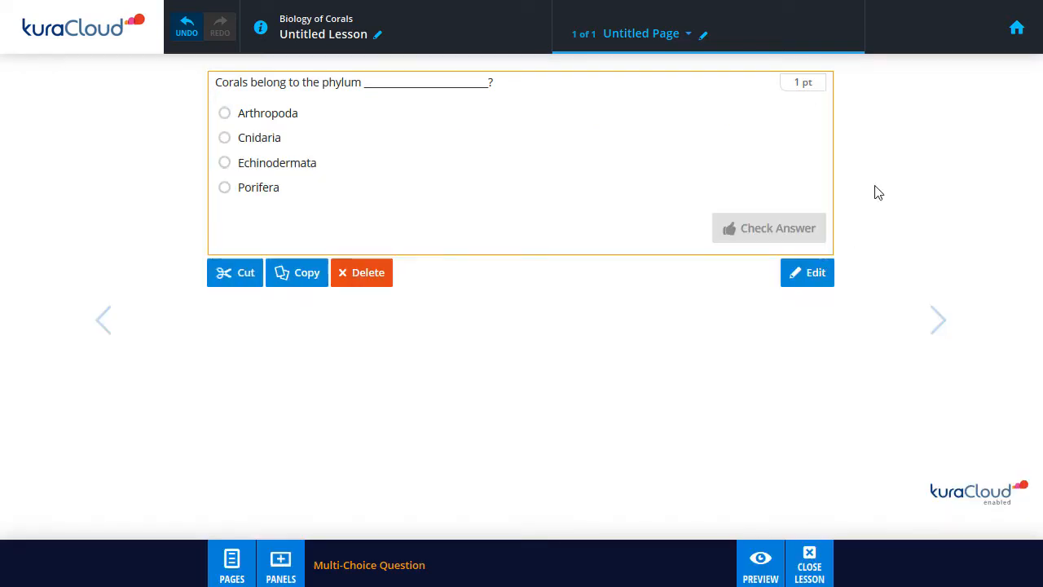
click(819, 90)
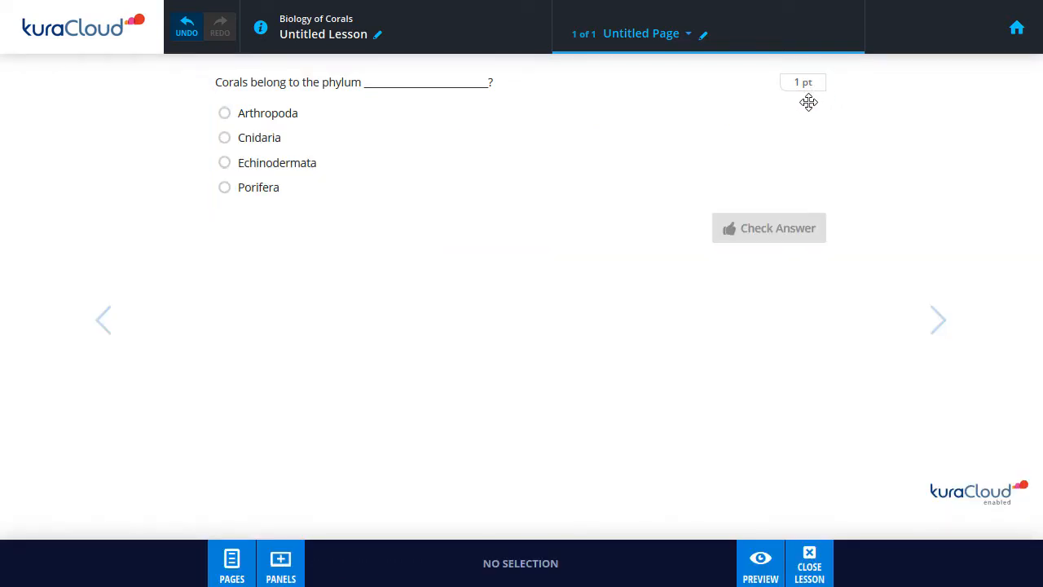
Step: Preview the lesson, check the answers Echinodermata and Cnidaria to examine their feedback, and exit the preview
click(746, 557)
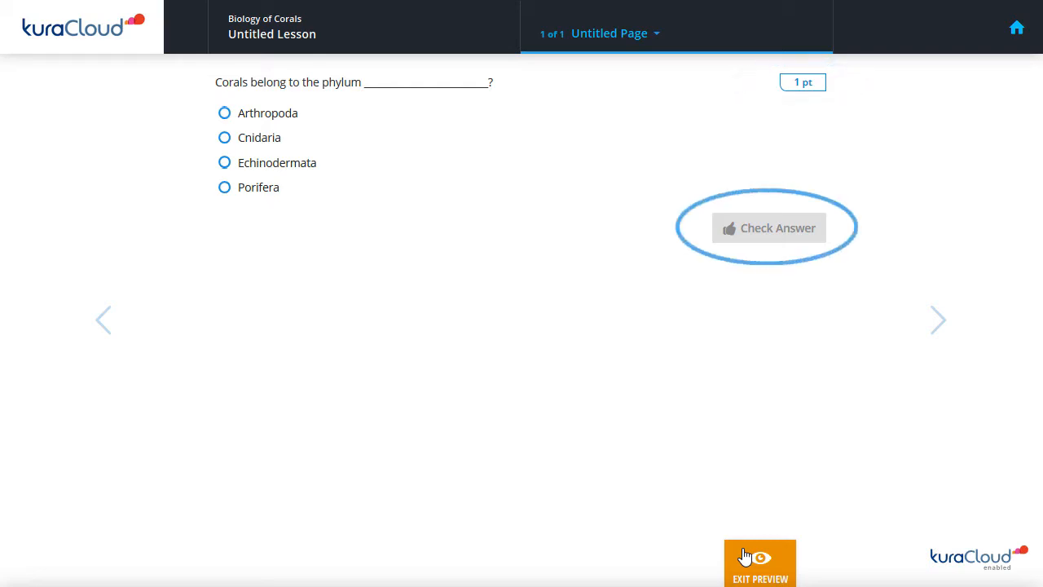
click(313, 165)
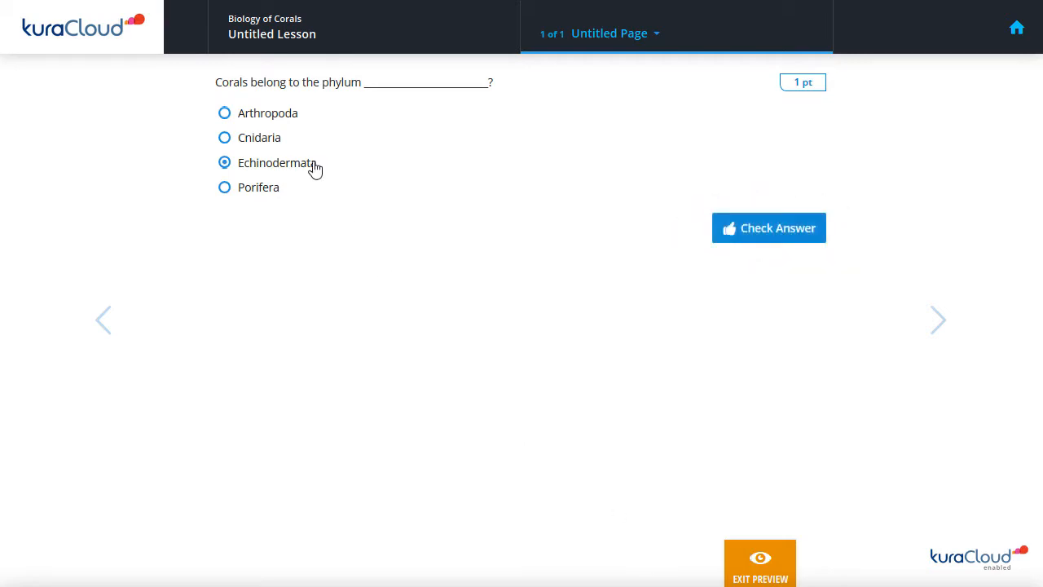
click(730, 230)
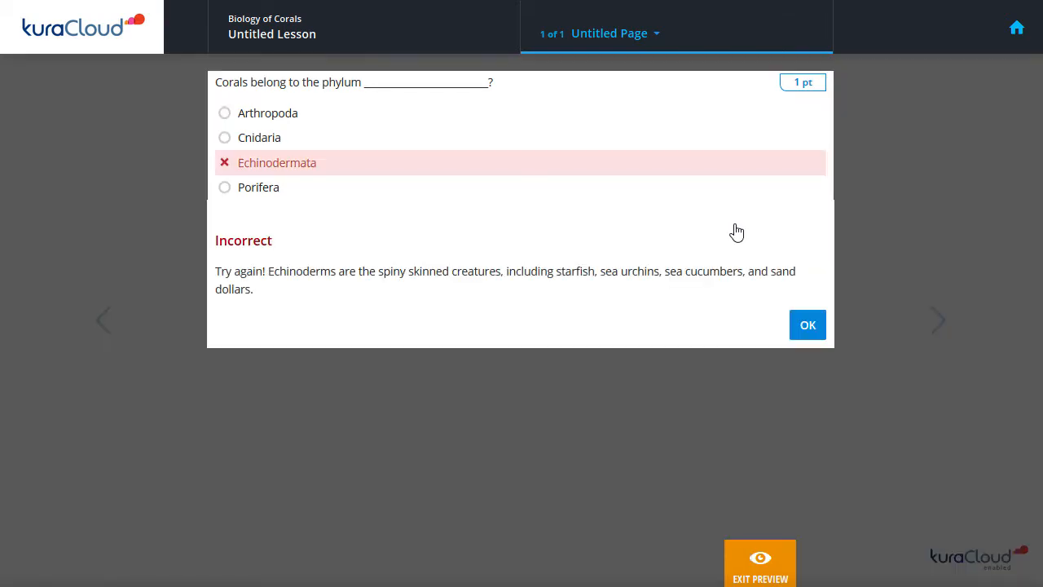
click(800, 328)
click(405, 145)
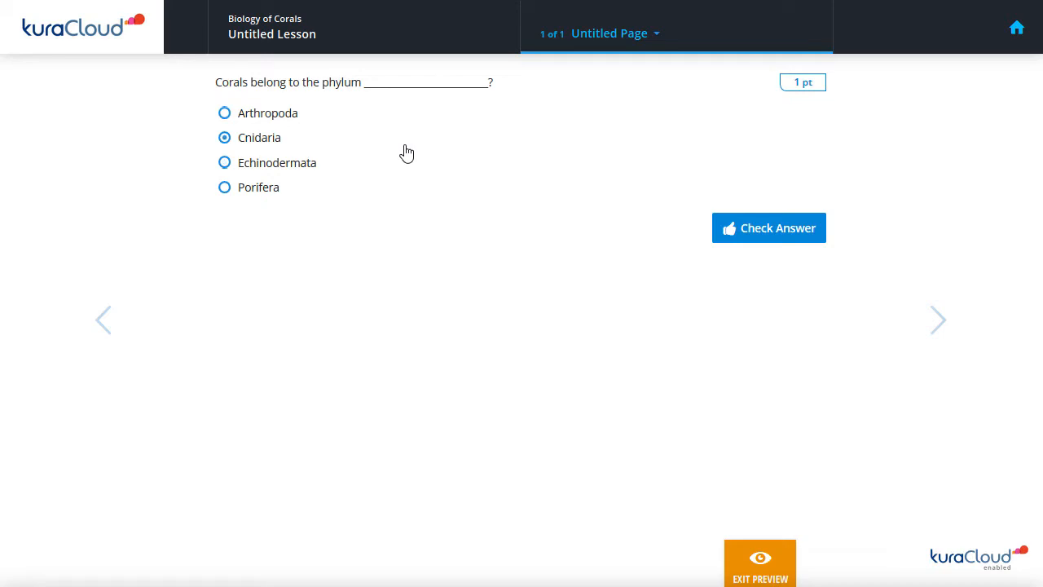
click(802, 229)
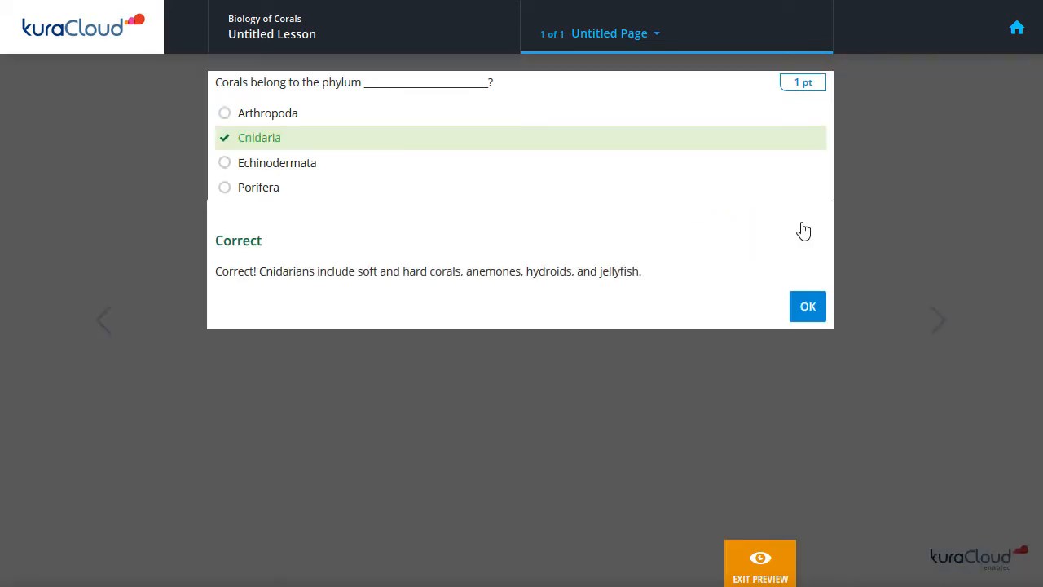
click(820, 305)
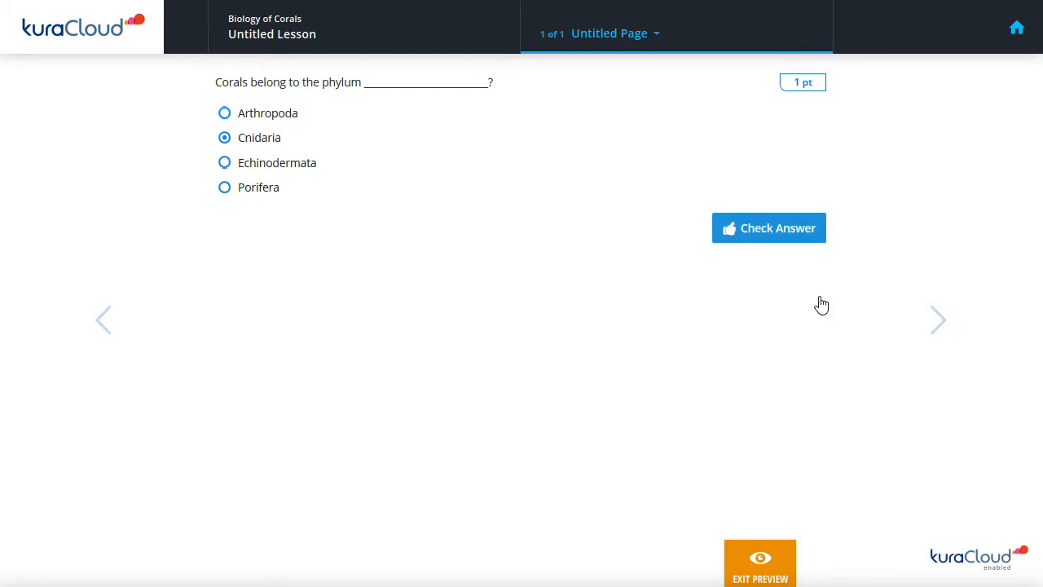
click(787, 552)
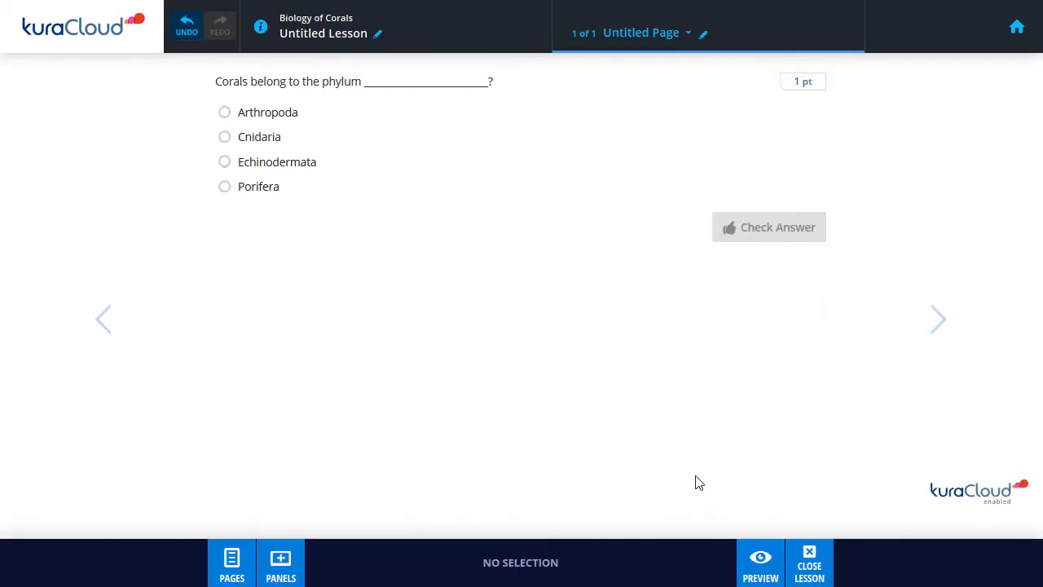
Step: Add a text question below the multi-choice question, introducing coral reefs as a coastal marine habitat and asking for 2 natural and 2 anthropogenic threats they face
click(299, 554)
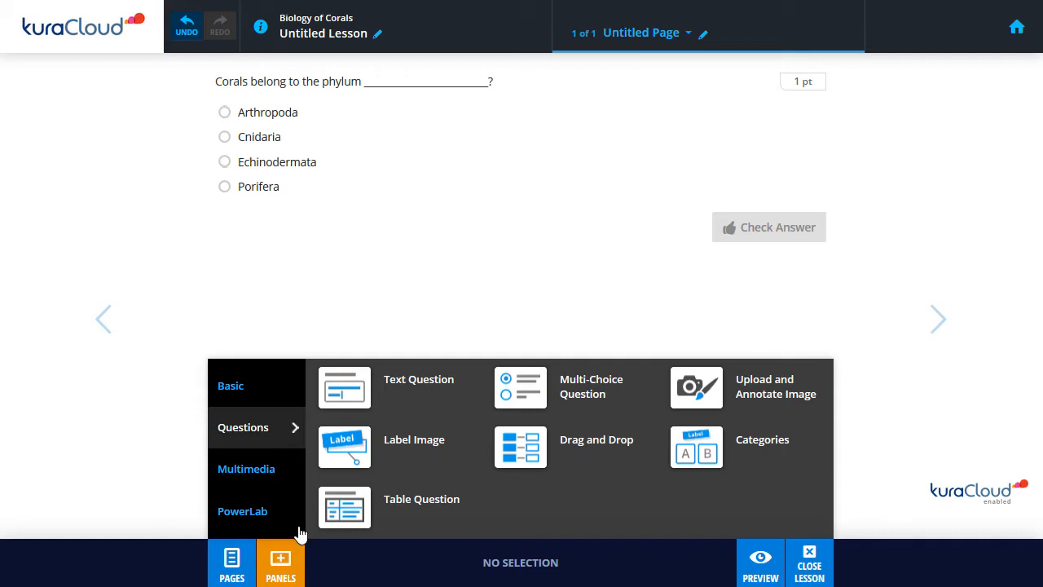
drag(379, 401, 410, 307)
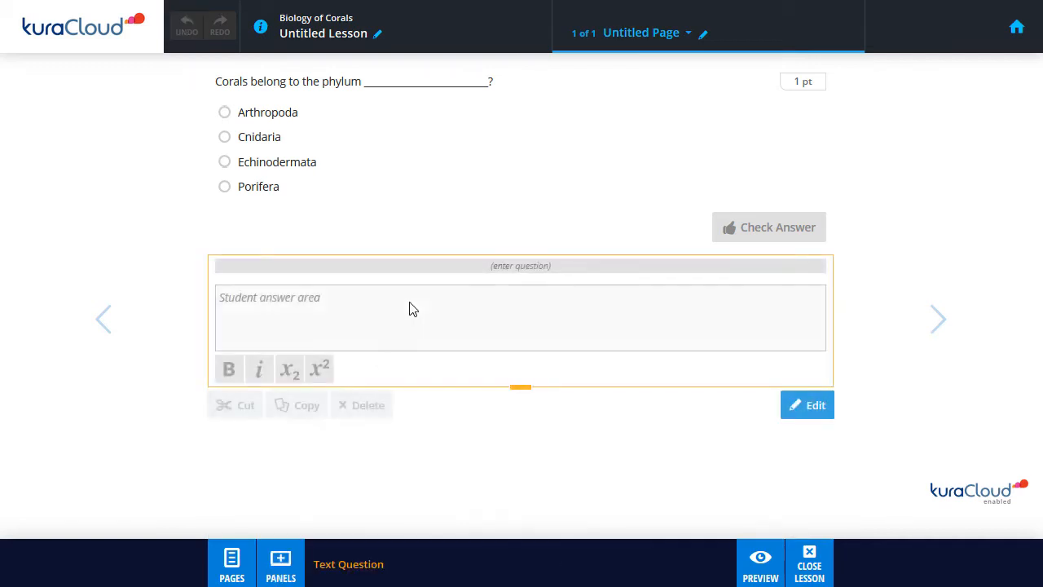
double_click(228, 271)
text(Coral reefs )
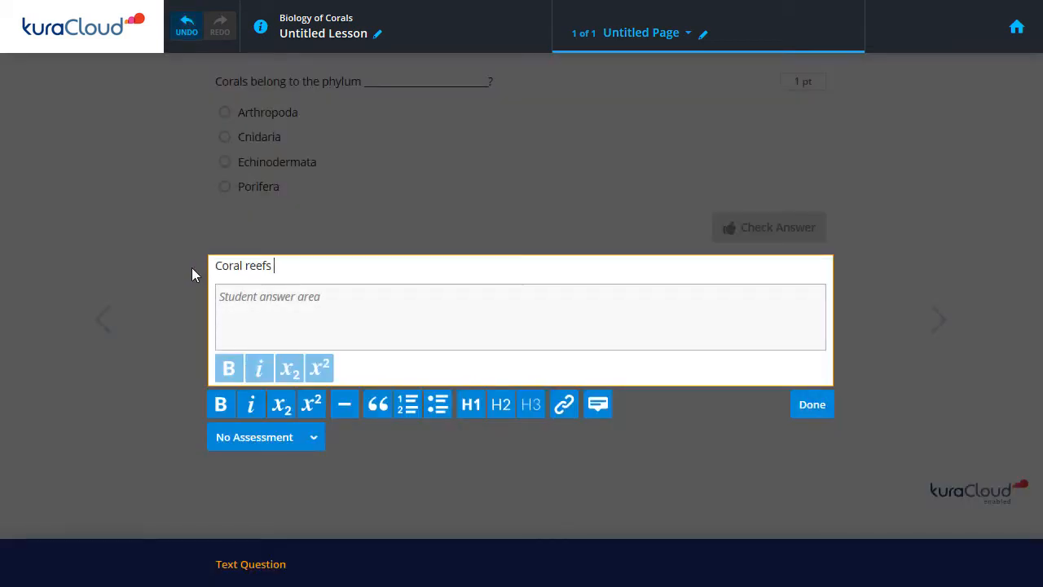
text(are a coastal marine habitat. As such, they face a number of natural and anthropogenic threats. In the space below, name 2 natural and 2 anthropogenic threats faced by coral reefs.)
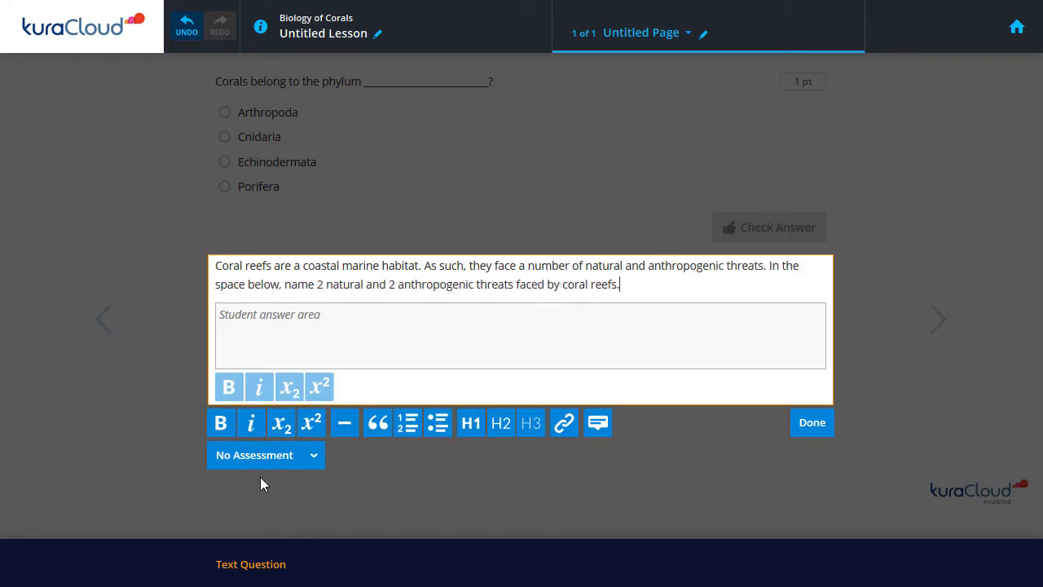
Step: Set the text question's assessment to Instant + Graded and open its model answer and grading settings
click(313, 458)
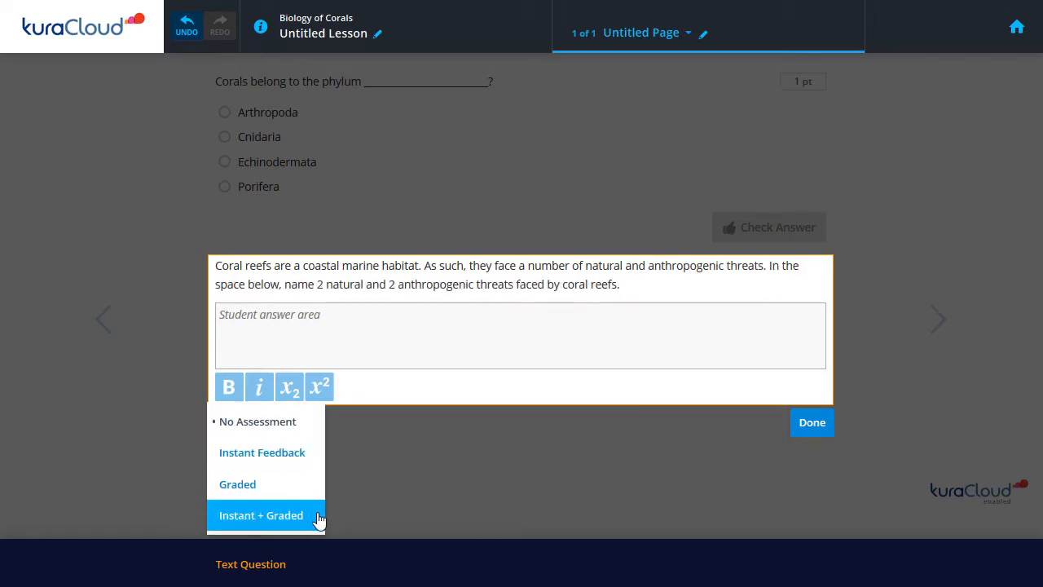
click(319, 517)
click(406, 437)
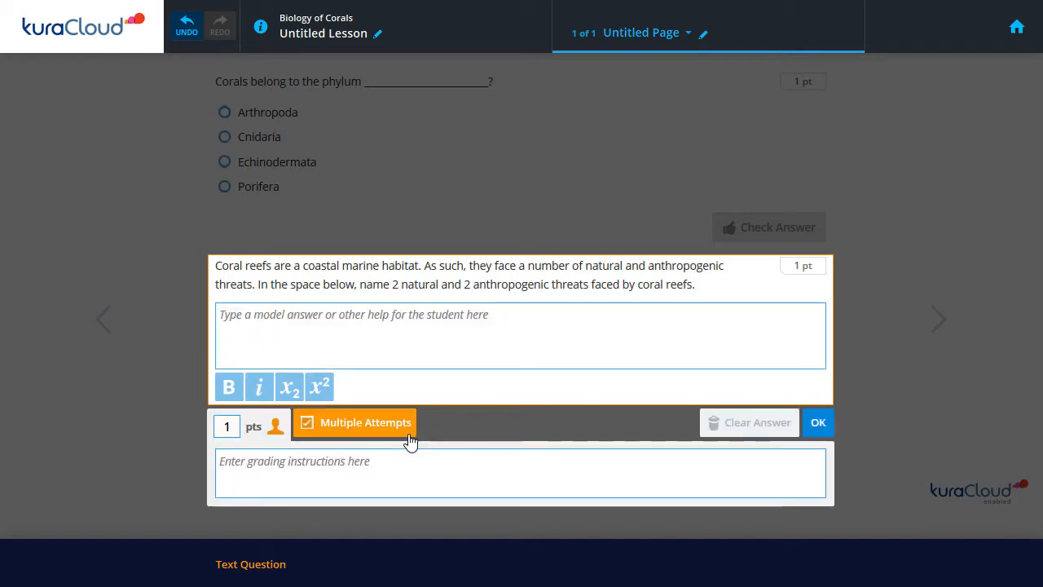
Step: Enter the model answer "Natural: temperature/warming seas, storms, UV damage, destructive species, salinity, sedimentation" and "Anthropogenic: nutrient enrichment, breakage, overfishing, destructive fishing, aquarium trade"
click(223, 312)
text(Natural:)
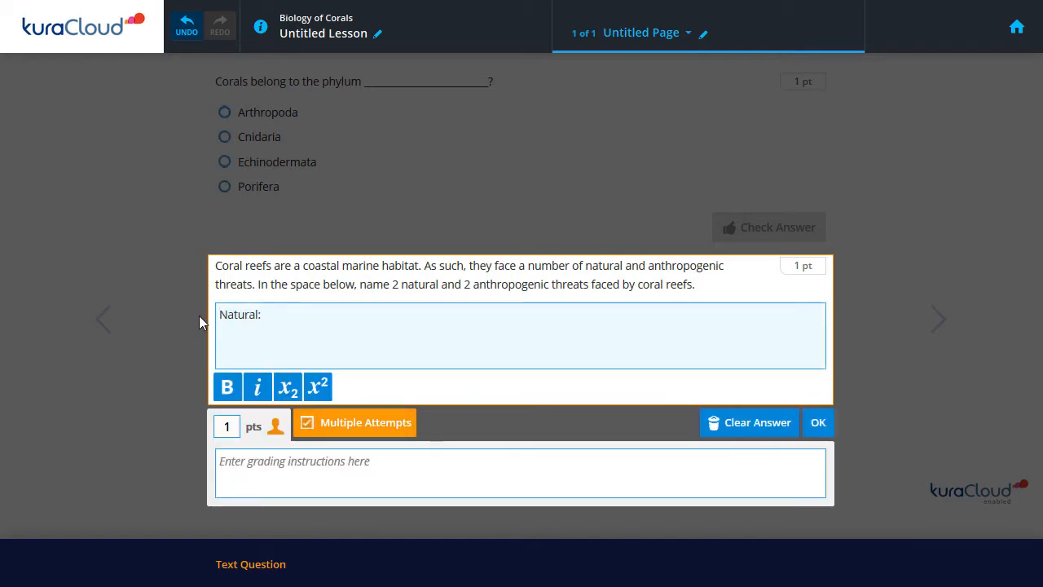
text( temperature/warming seas, storms, UV damage, destructive species, salinity, sedimentation)
key(Return)
text(Anthropogenic: nutrient enrichment, breakage, overfishing, destructive fishing, aquarium trade)
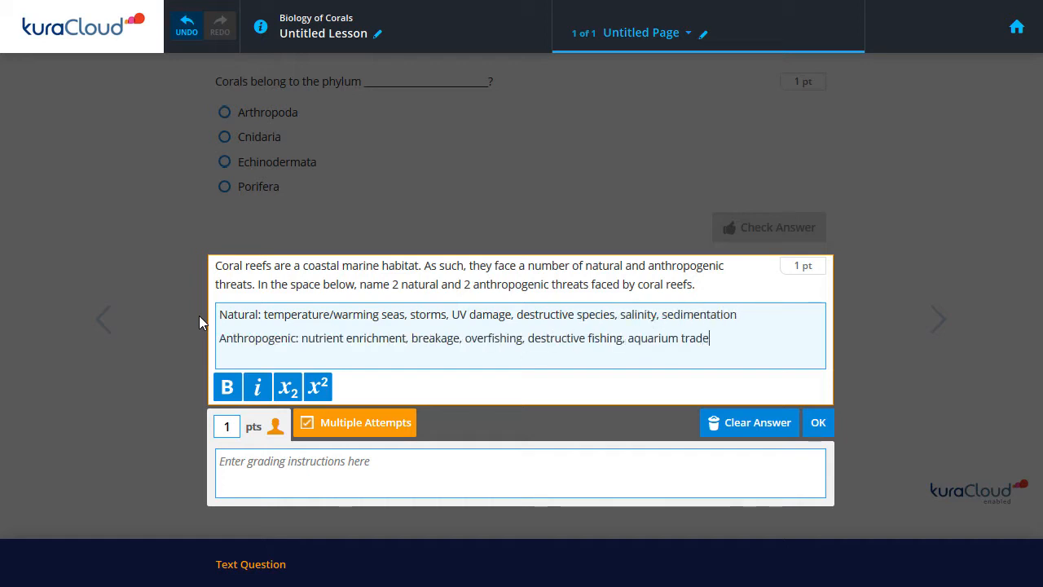
Step: Disable multiple attempts and enter grading instructions: 1 point for each threat in the model answer, possible extra points for more than 2 per category
click(311, 425)
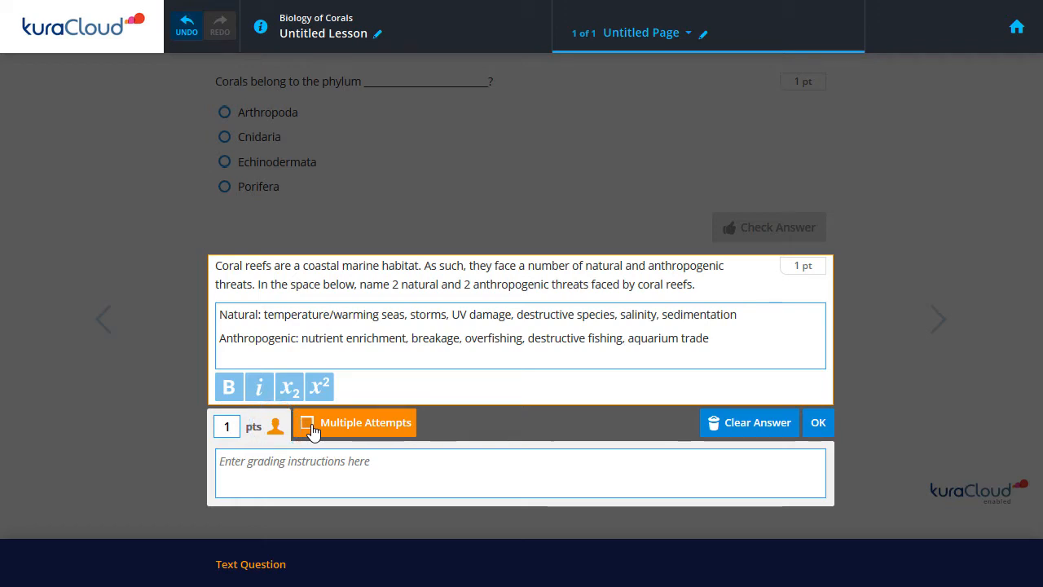
click(242, 487)
text(Award 1 point for e)
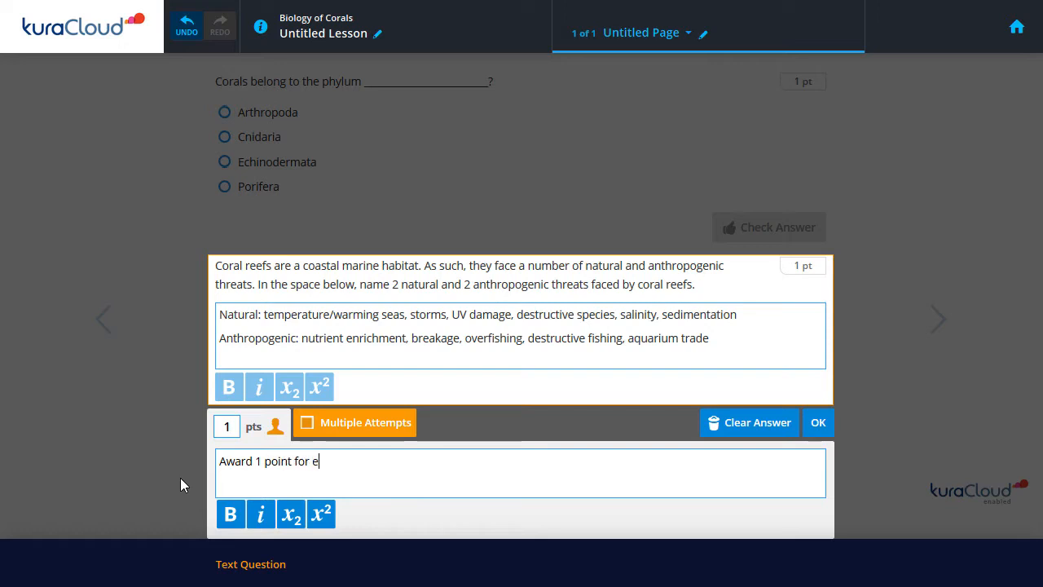
text(ach threat listed in the model answer above. Extra points may be awarded if they list more than 2 in each category.)
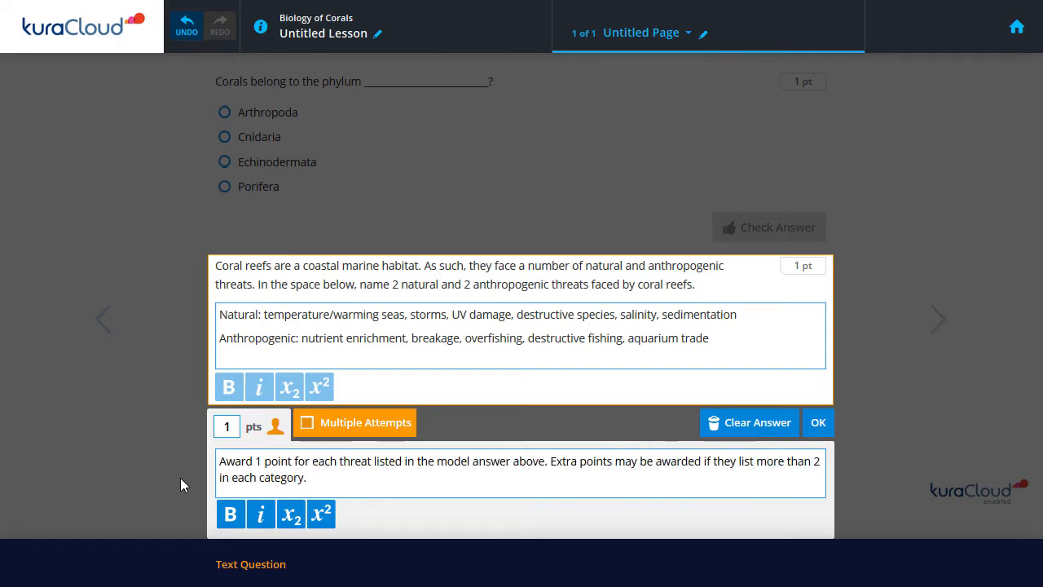
Step: Set the coral reef text question's worth to 4 points and finish editing the question
click(234, 425)
key(BackSpace)
text(4)
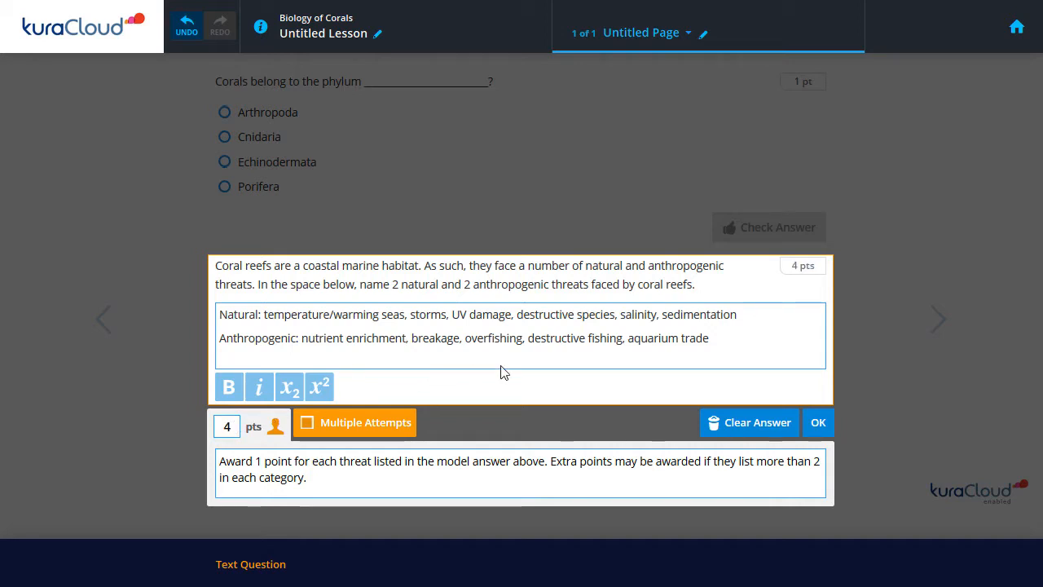
click(817, 422)
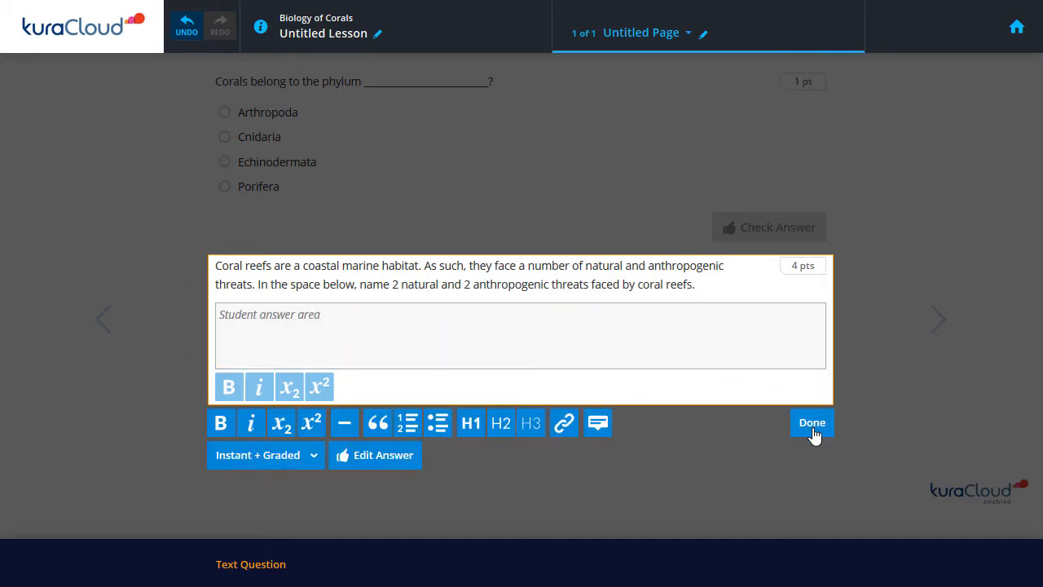
click(815, 425)
click(852, 451)
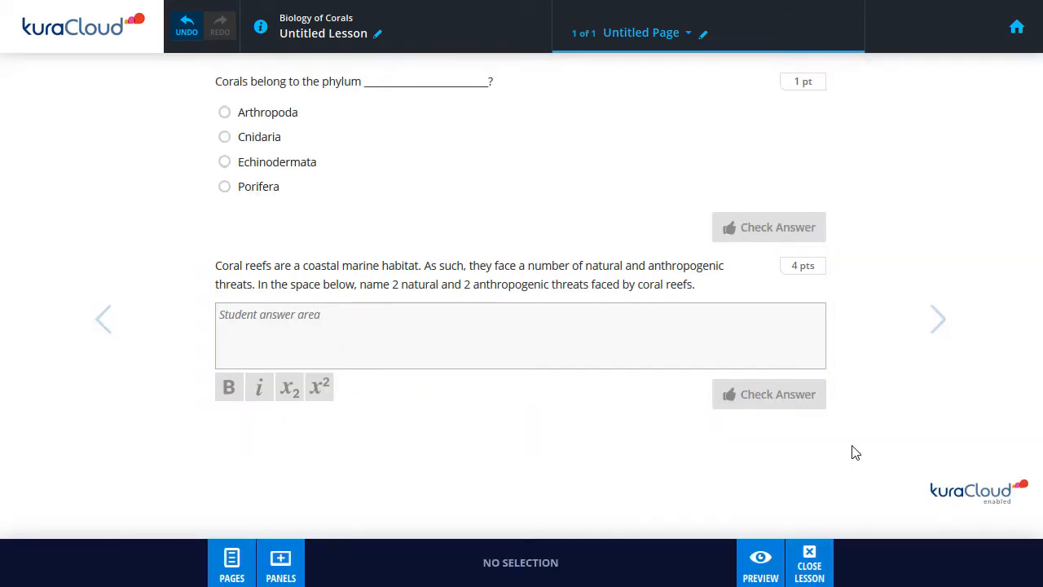
Step: Create a completion page for the lesson, review its student report, and turn off the report display
click(292, 560)
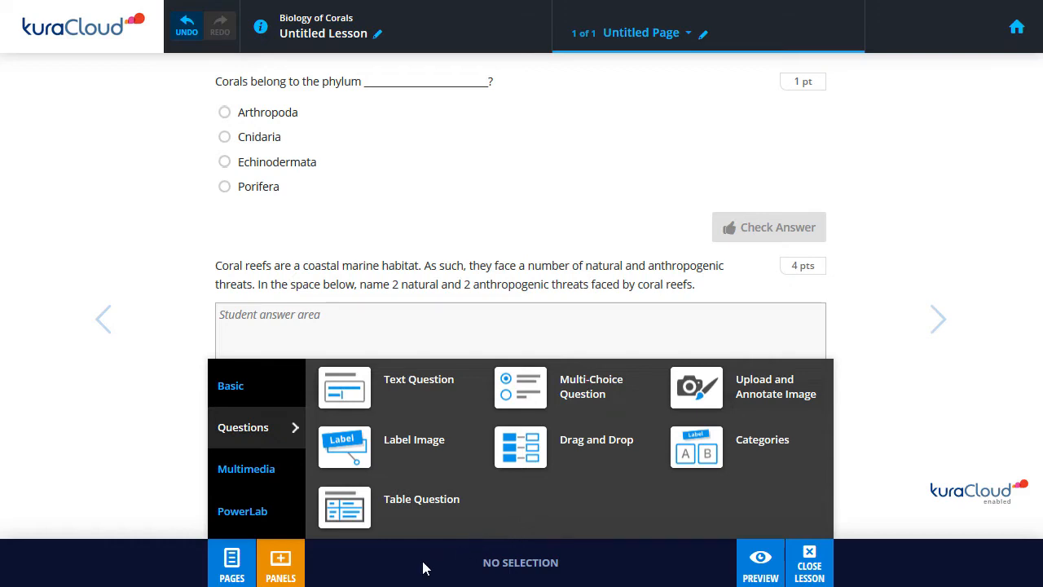
click(243, 575)
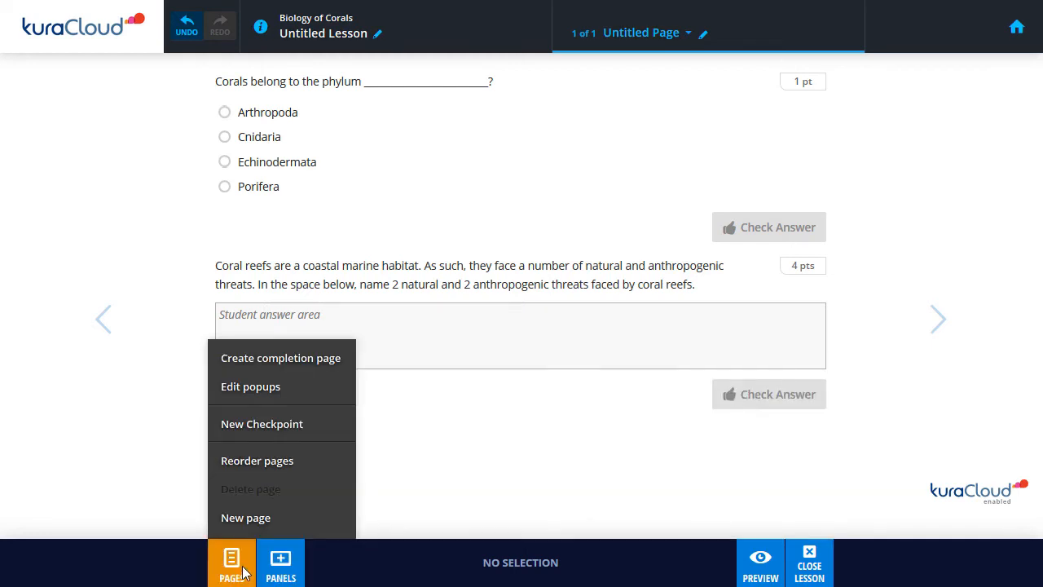
click(334, 368)
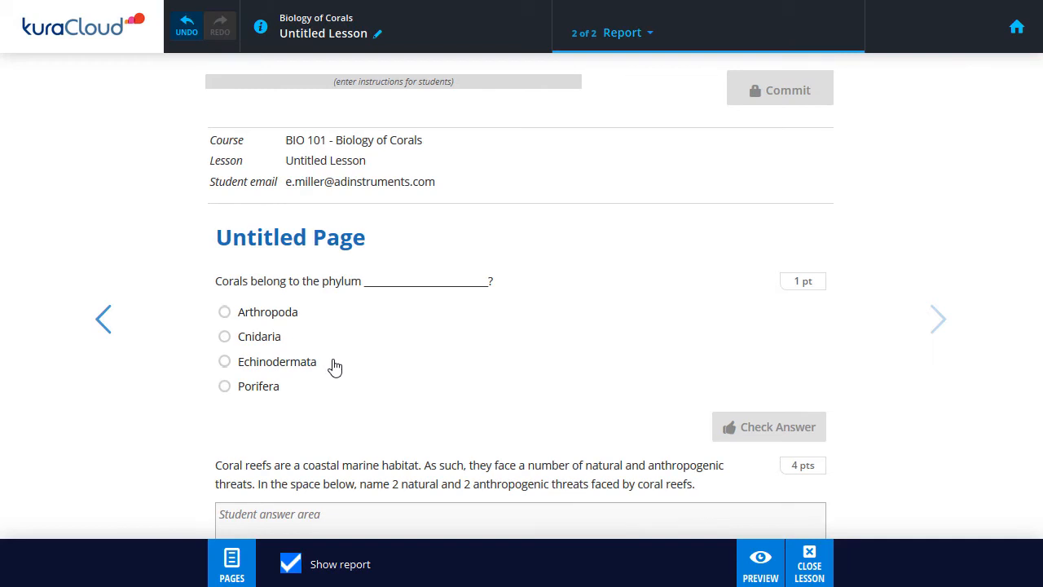
click(650, 40)
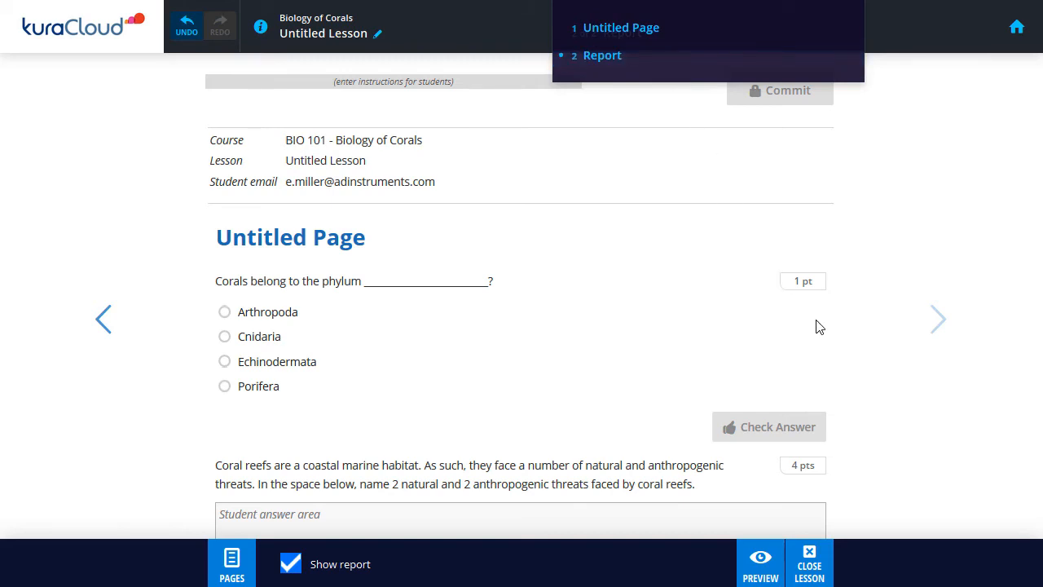
scroll(819, 326, down, 1)
scroll(819, 326, down, 1)
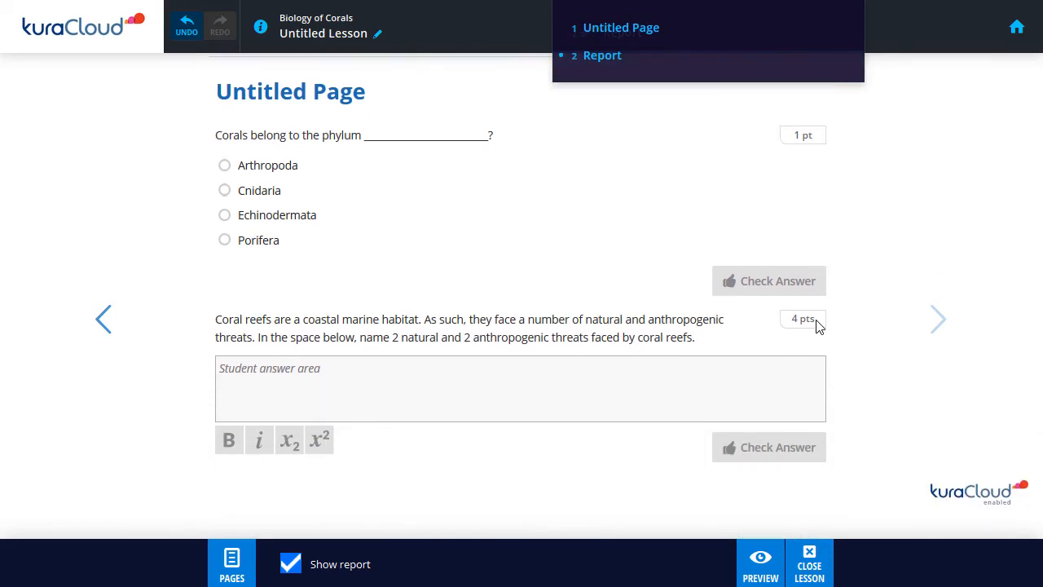
click(292, 564)
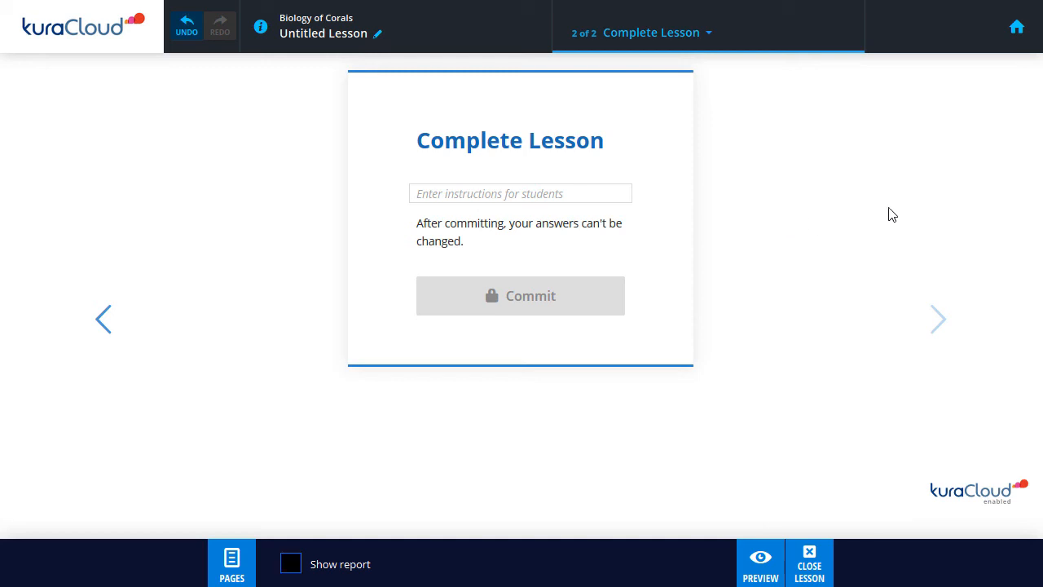
Step: Leave the lesson editor and publish the untitled lesson to the Biology of Corals course
click(1016, 28)
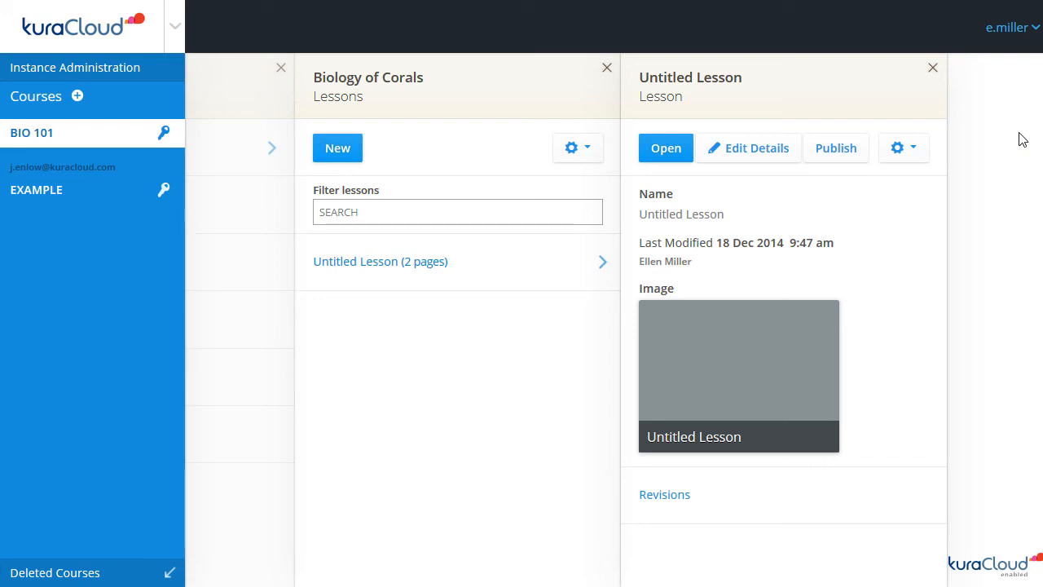
click(840, 157)
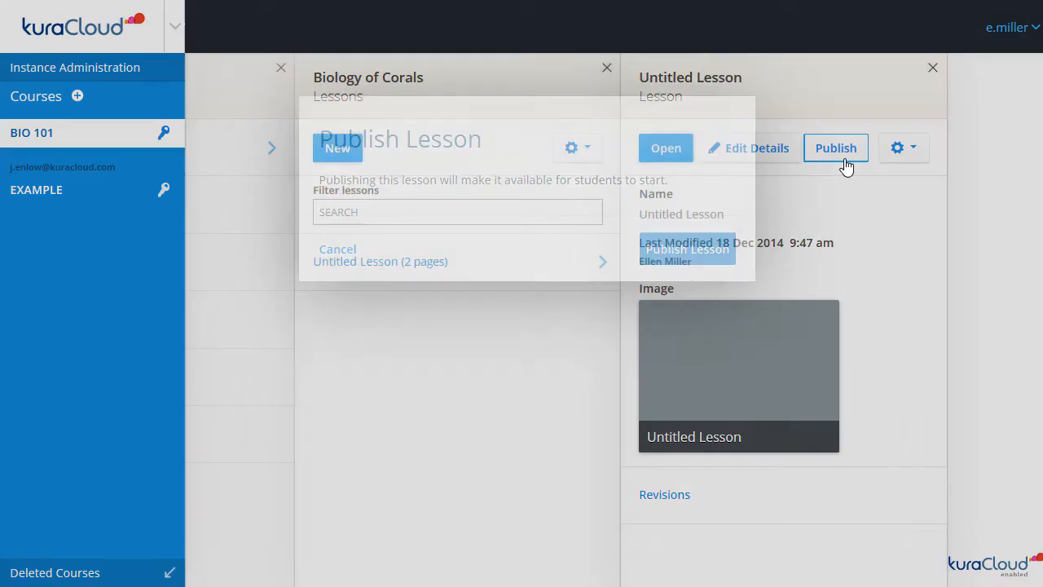
click(698, 258)
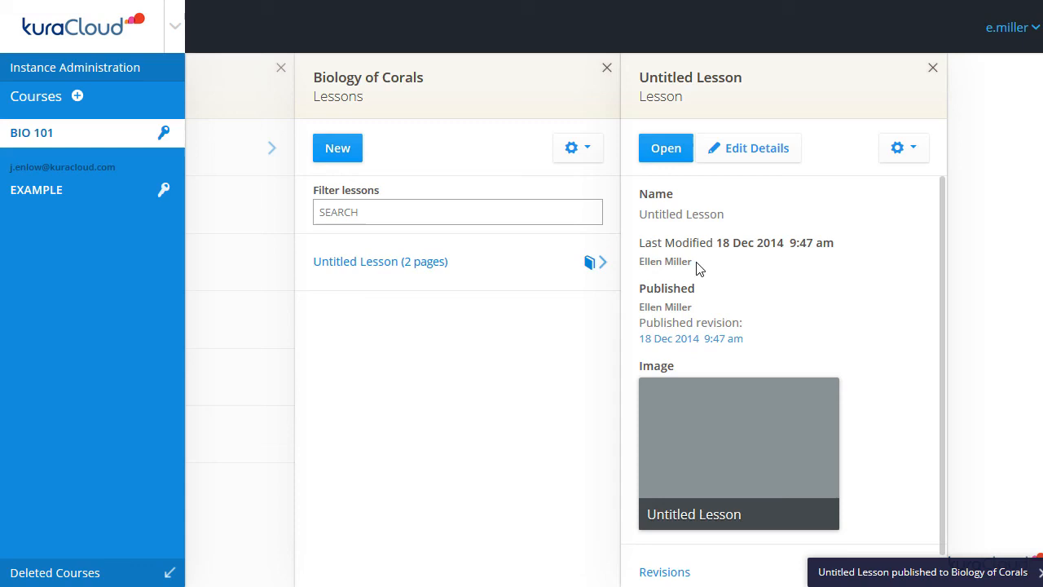